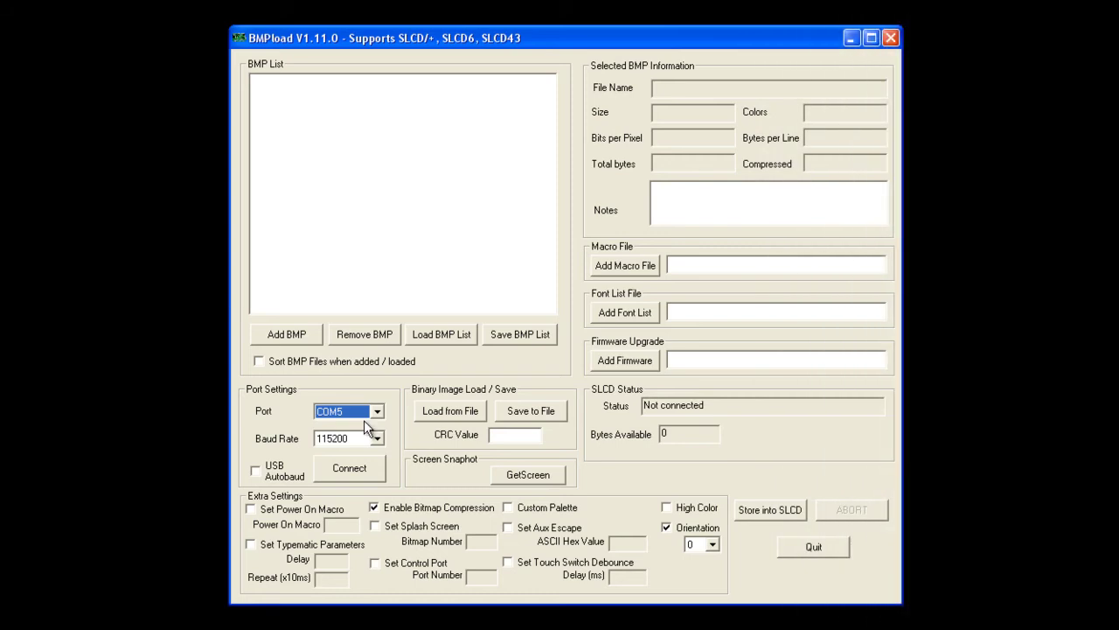
Step: Choose 115200 as the baud rate, and enable both BMP file sorting on add or load and High Color
left_click(378, 439)
left_click(378, 440)
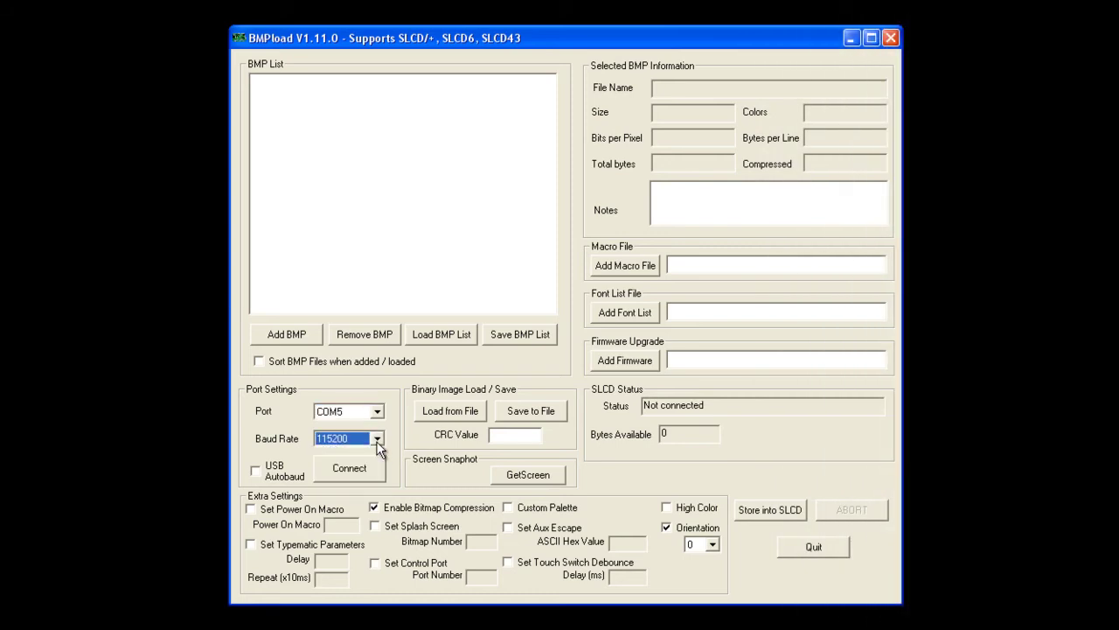
left_click(259, 361)
left_click(669, 507)
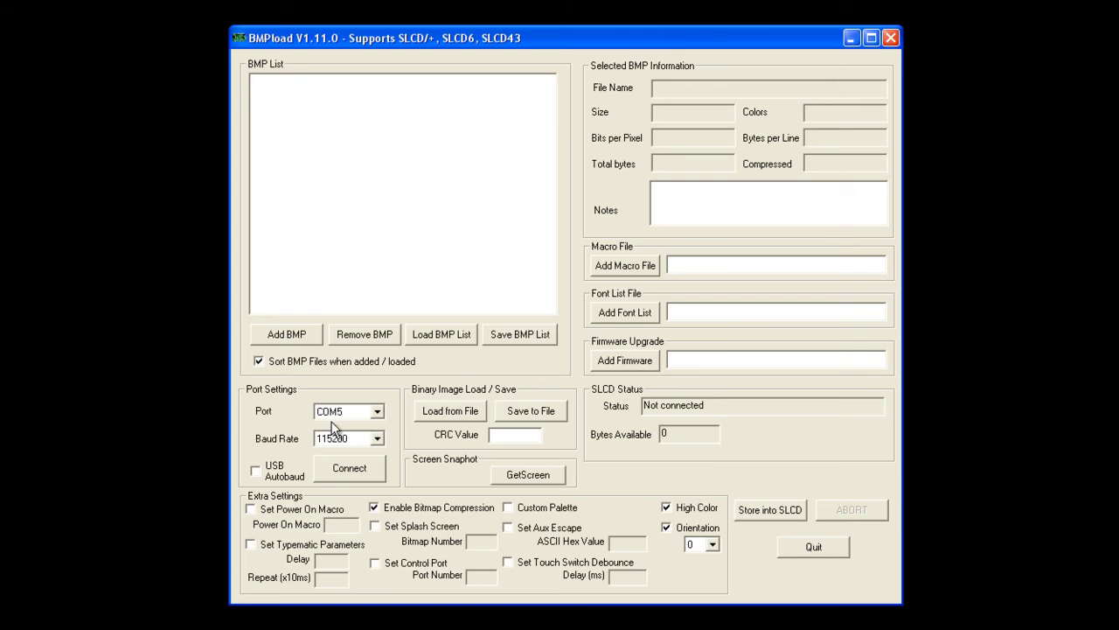
Step: Add all the bitmaps in the images folder, from 01_logo.bmp to 07_button2_down.bmp, to the BMP list
left_click(307, 332)
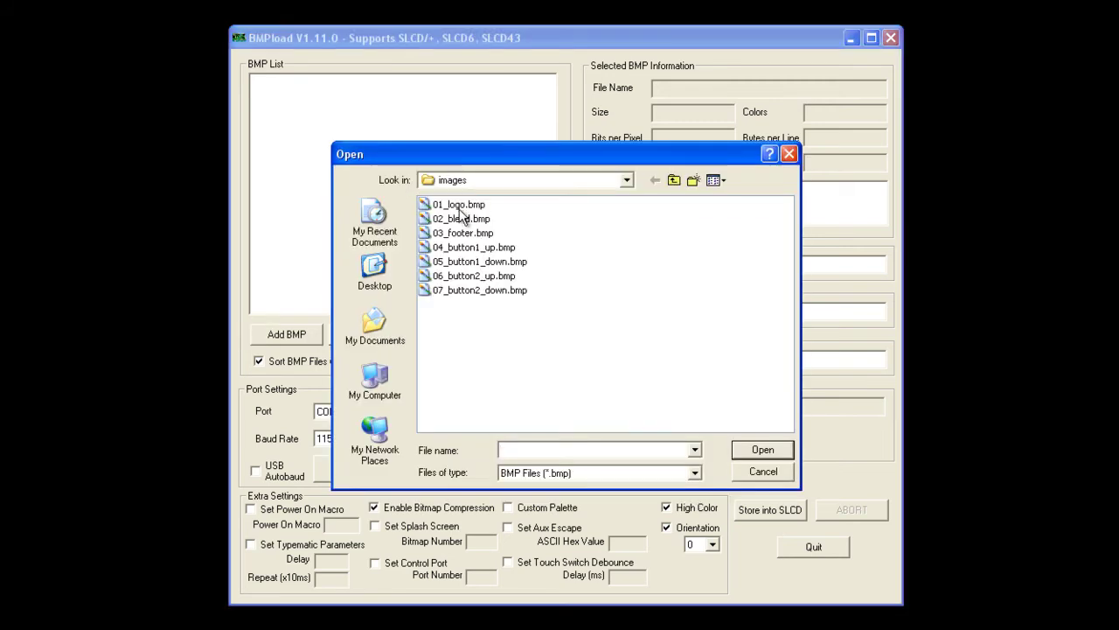
left_click(459, 207)
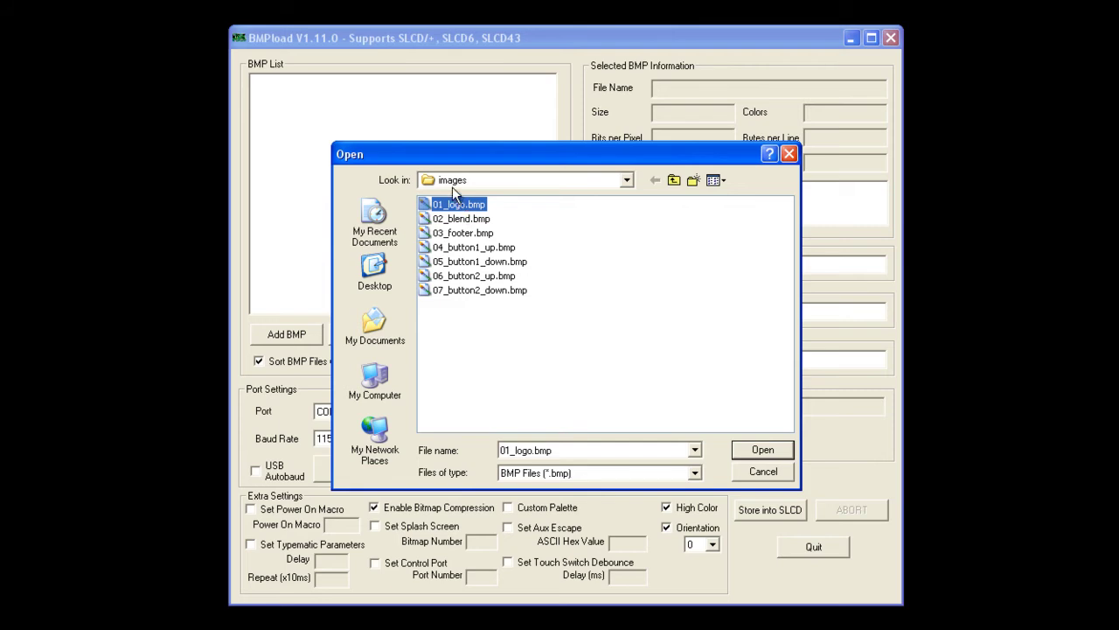
left_click(454, 291, "shift")
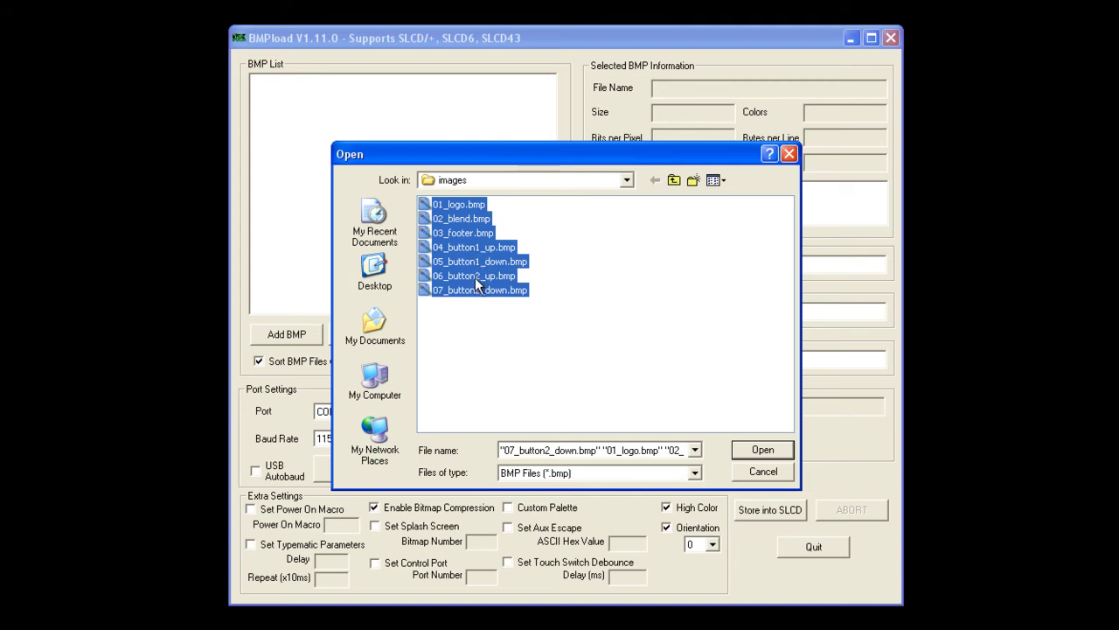
left_click(763, 450)
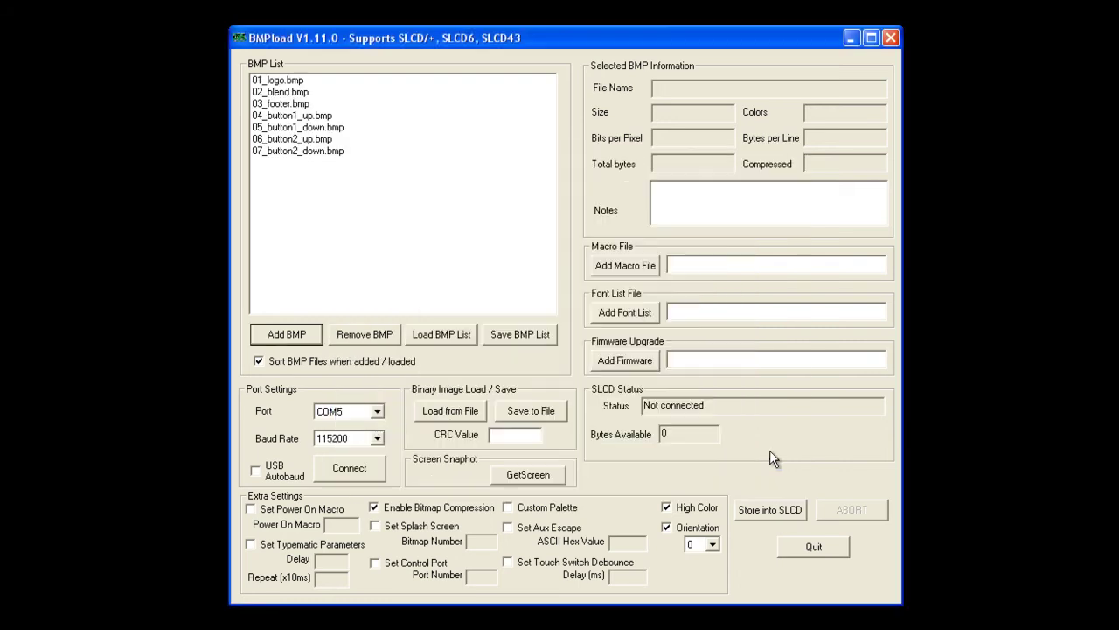
Step: Examine the bitmap information of each listed file, from 01_logo.bmp through 07_button2_down.bmp
left_click(279, 84)
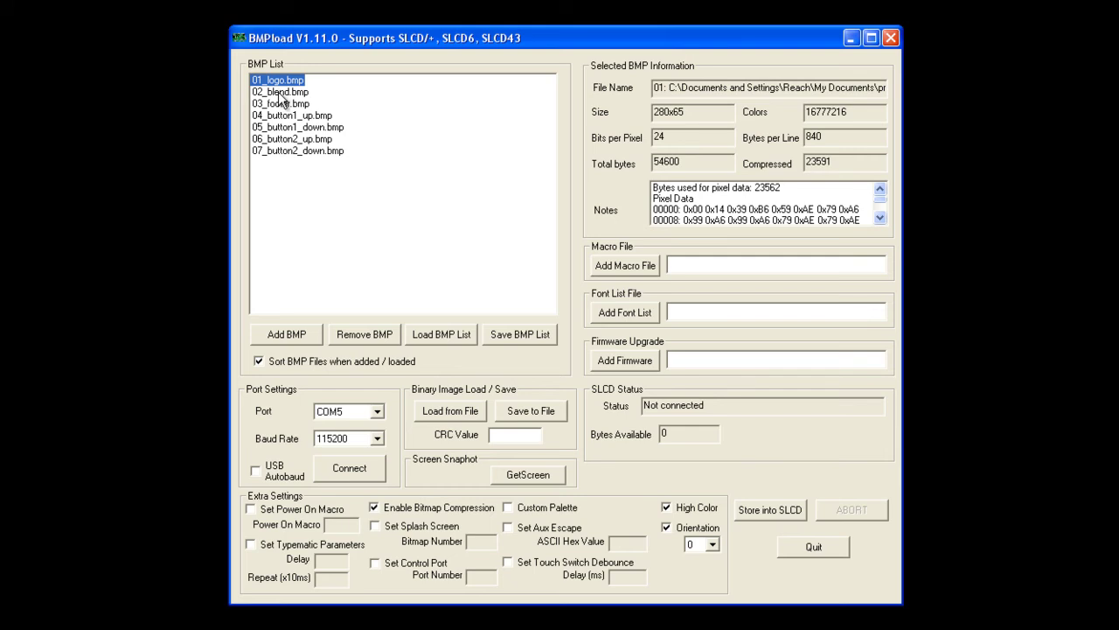
left_click(281, 93)
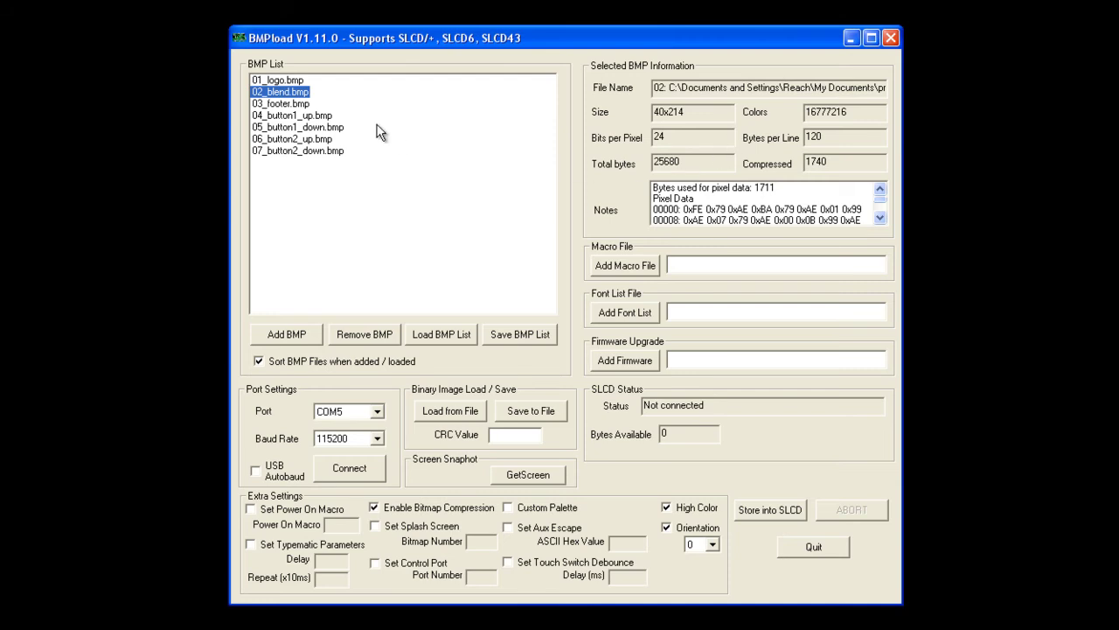
key("Down")
key("Down")
key("Down")
key("Down")
key("Down")
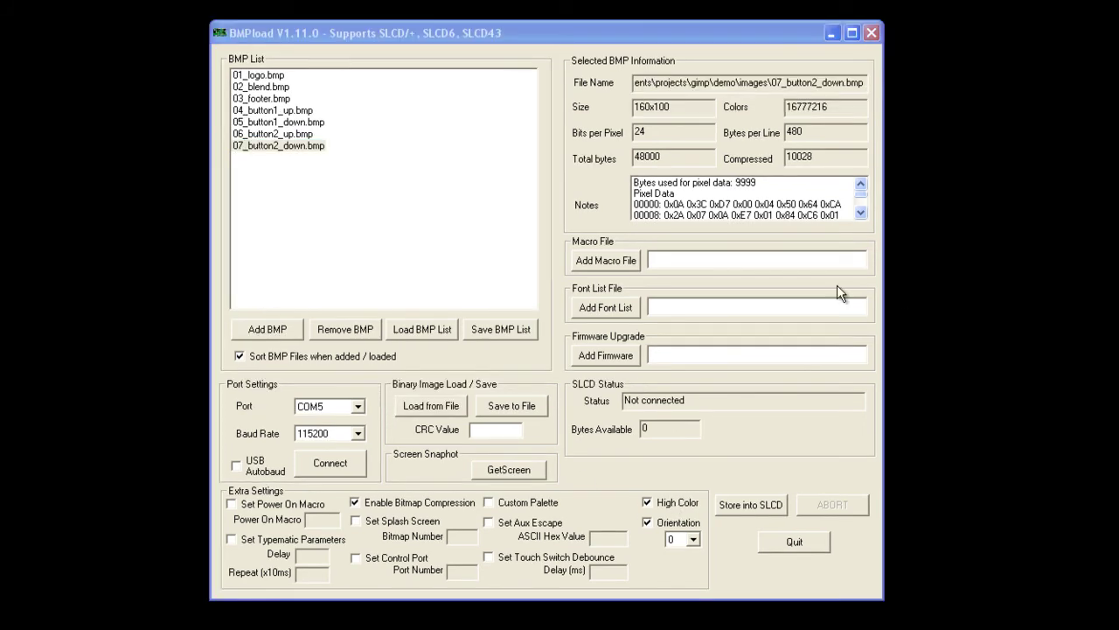
Step: Add macro.txt as the macro file and store the bitmaps and macros into the SLCD
left_click(602, 260)
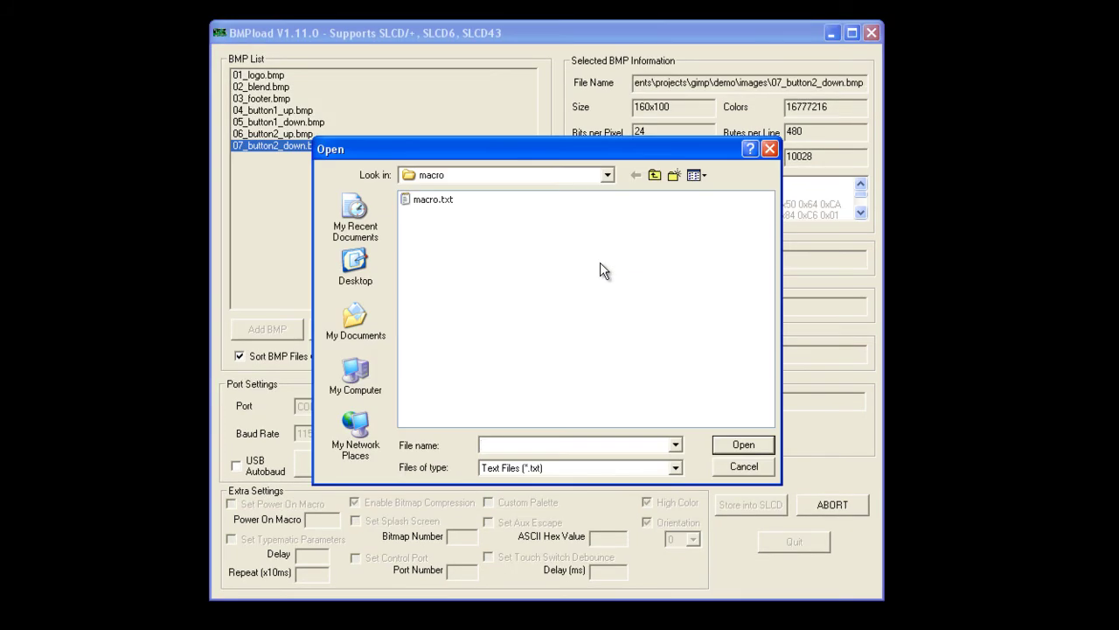
left_click(429, 202)
left_click(742, 445)
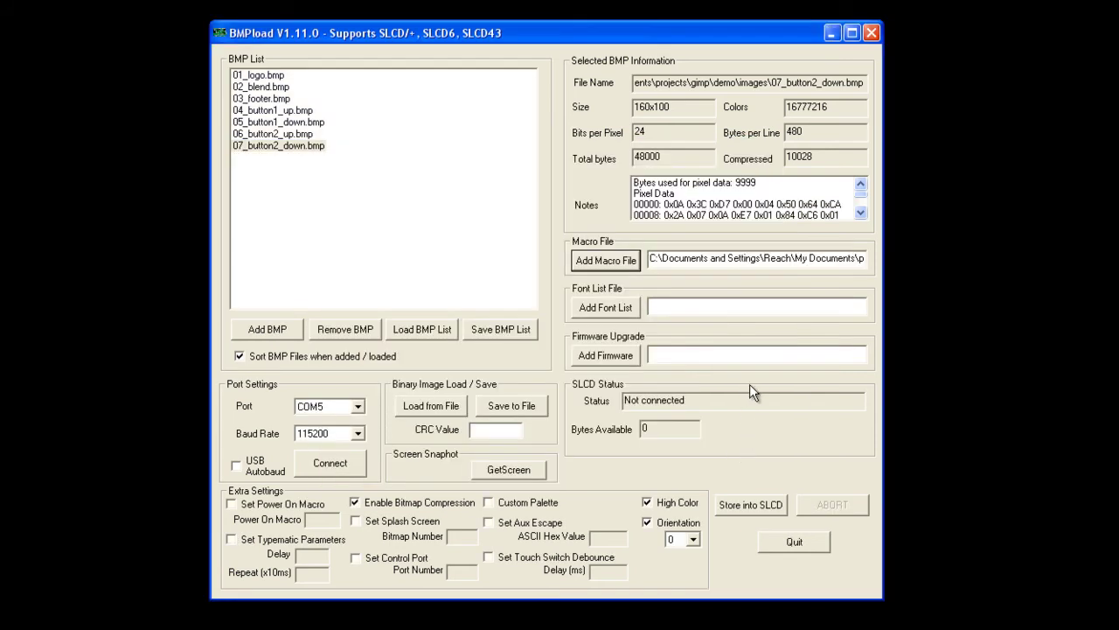
left_click(758, 506)
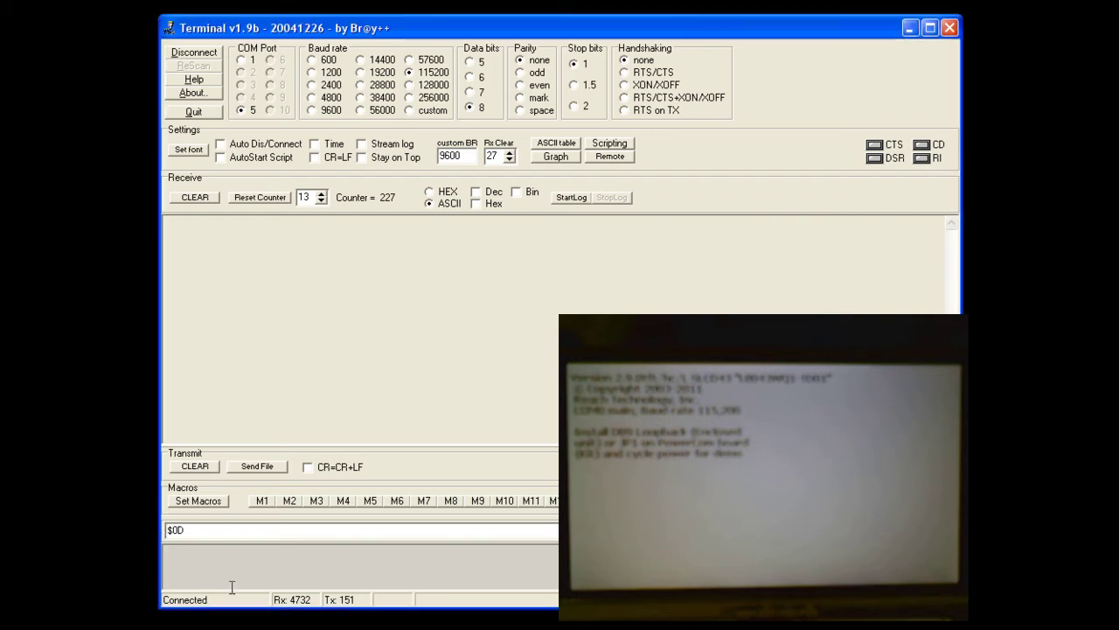
Step: In Terminal, send the command lsmac screen1 to the board and read through the returned macro definitions
type("lsmac")
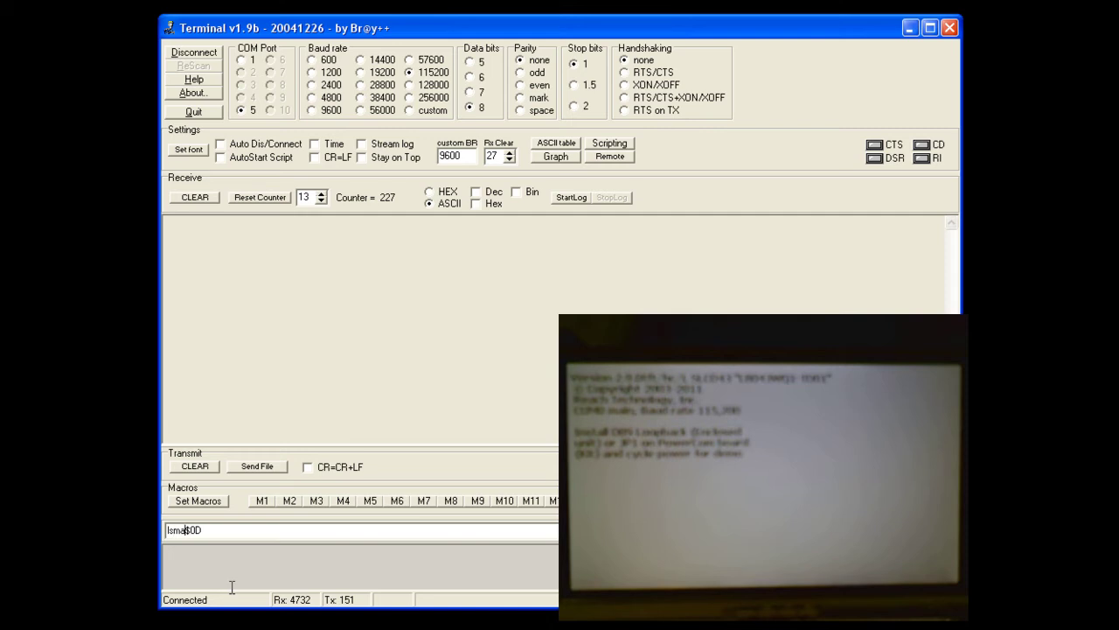
type(" screen1")
key("Return")
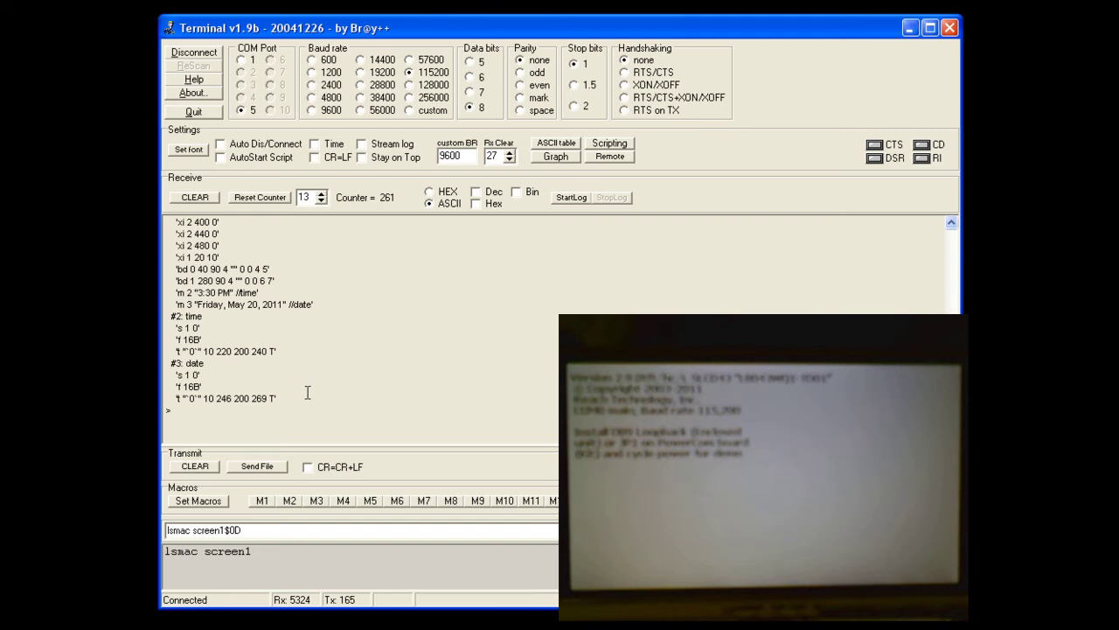
scroll(307, 392, "up", 6)
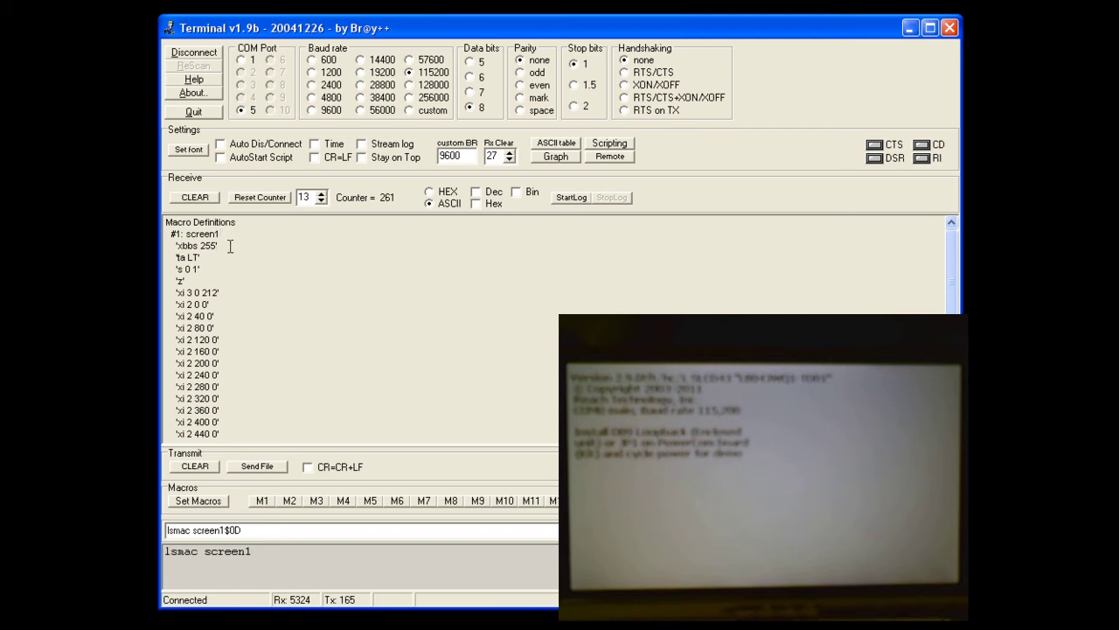
scroll(223, 246, "down", 1)
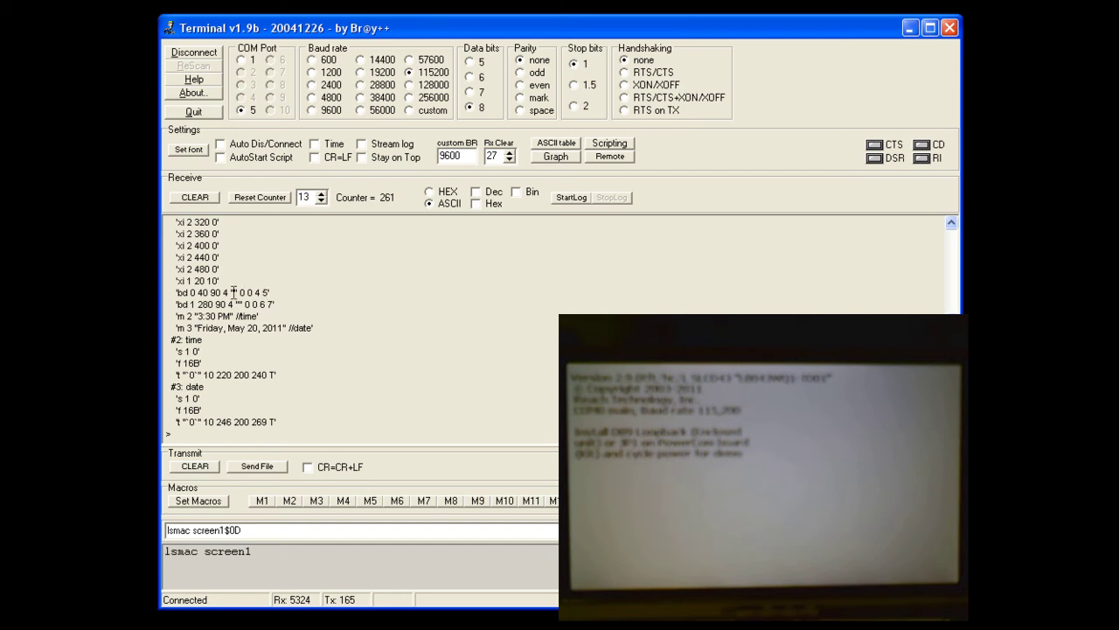
key("Down")
left_click(259, 316)
scroll(262, 306, "down", 1)
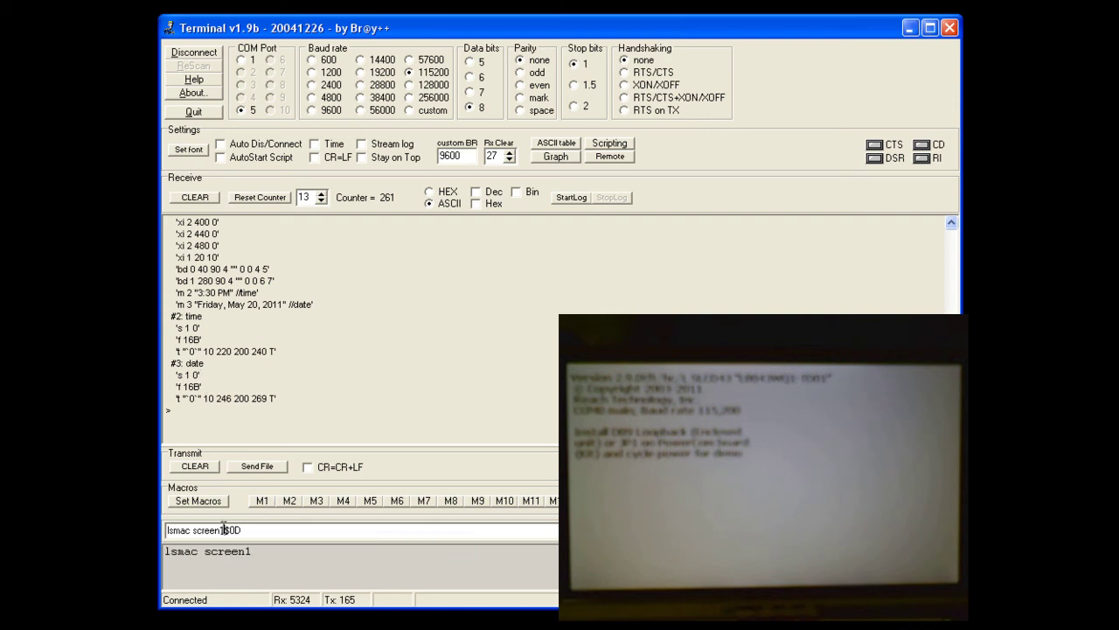
Step: Turn on macro debugging on the board by sending the command *macdebug 1
left_click_drag(224, 530, 154, 529)
key("BackSpace")
type("\"macd")
type("ebug")
type(" 1")
key("Return")
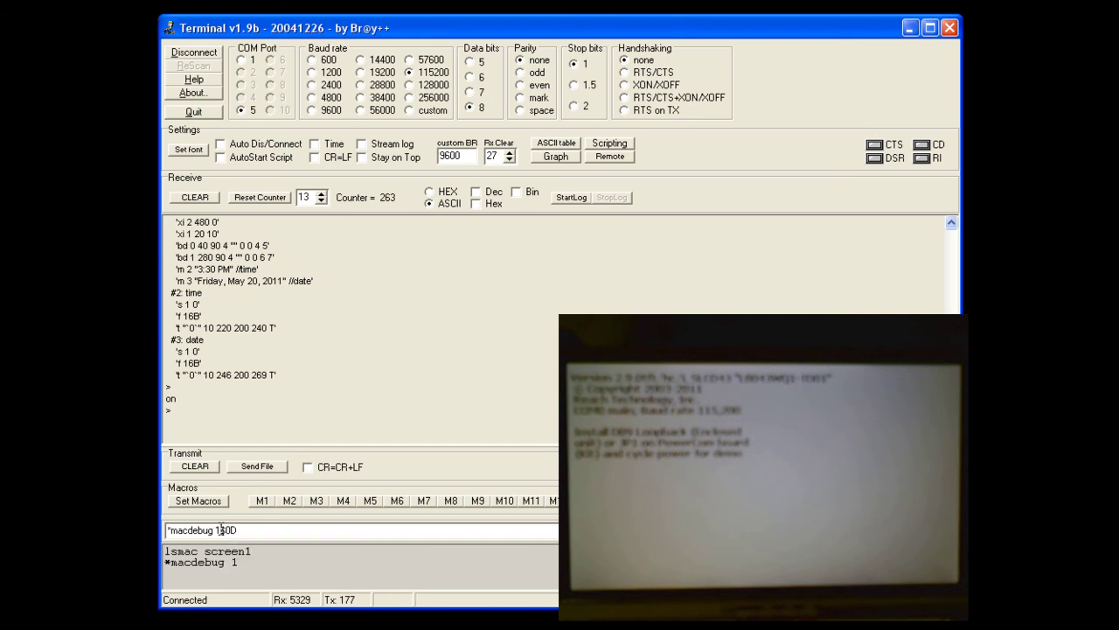
Step: Run the screen1 macro on the display by sending the command m screen1
left_click_drag(220, 530, 163, 534)
type("m screen1")
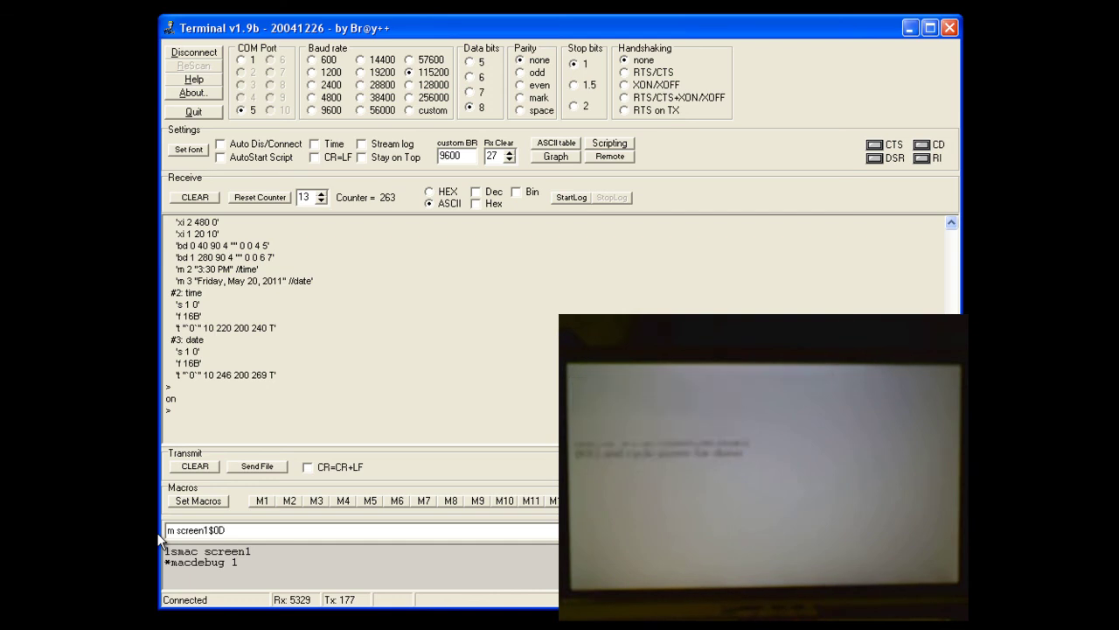
key("Return")
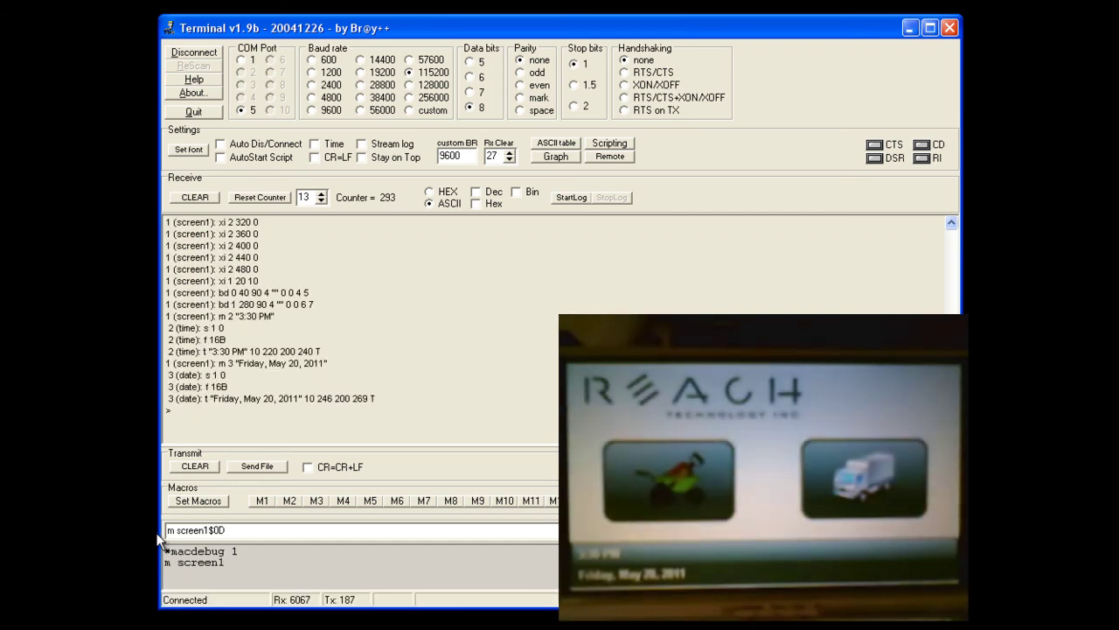